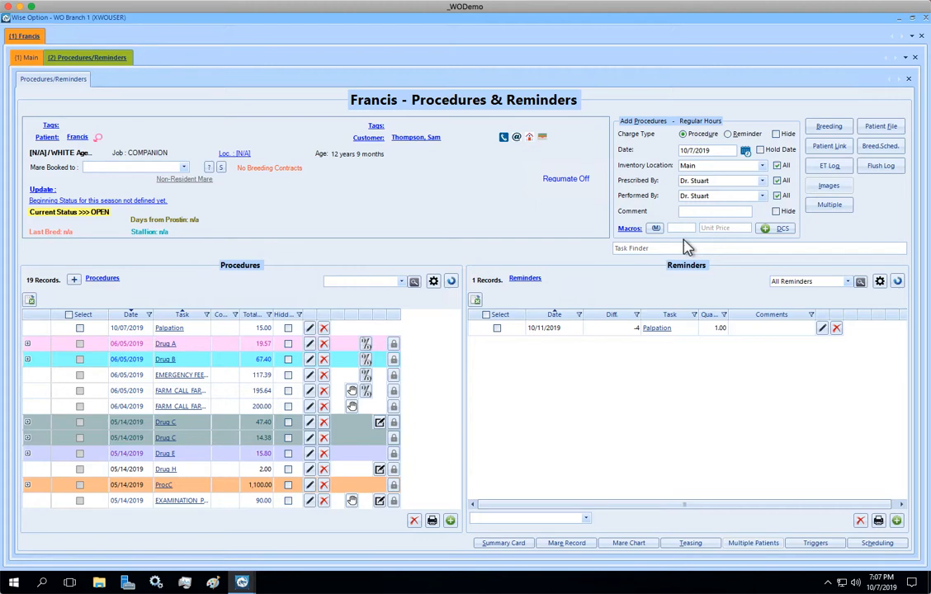
Delete the 10/07/2019 Palpation procedure and the 10/11/2019 Palpation reminder from the patient's records
left_click(258, 330)
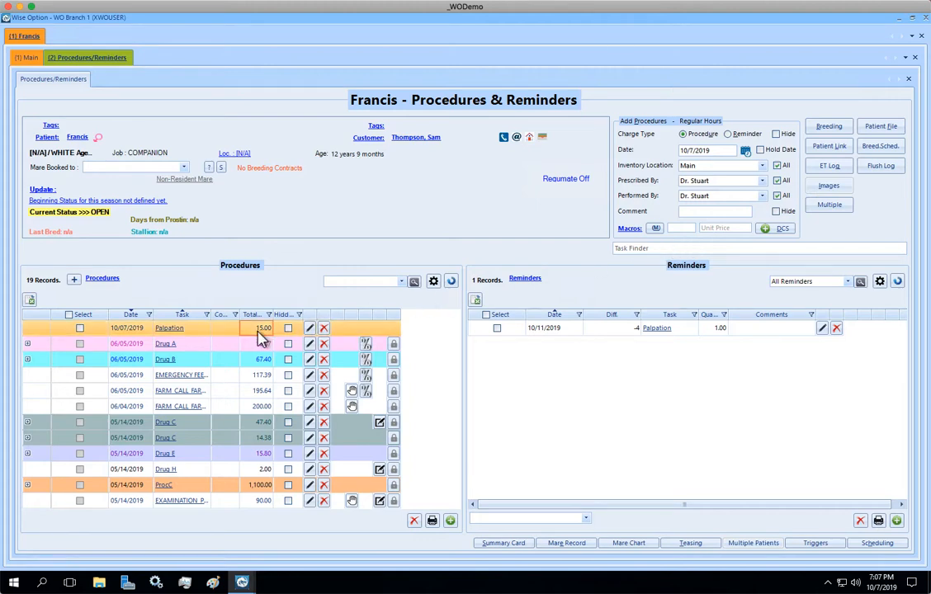
left_click(324, 327)
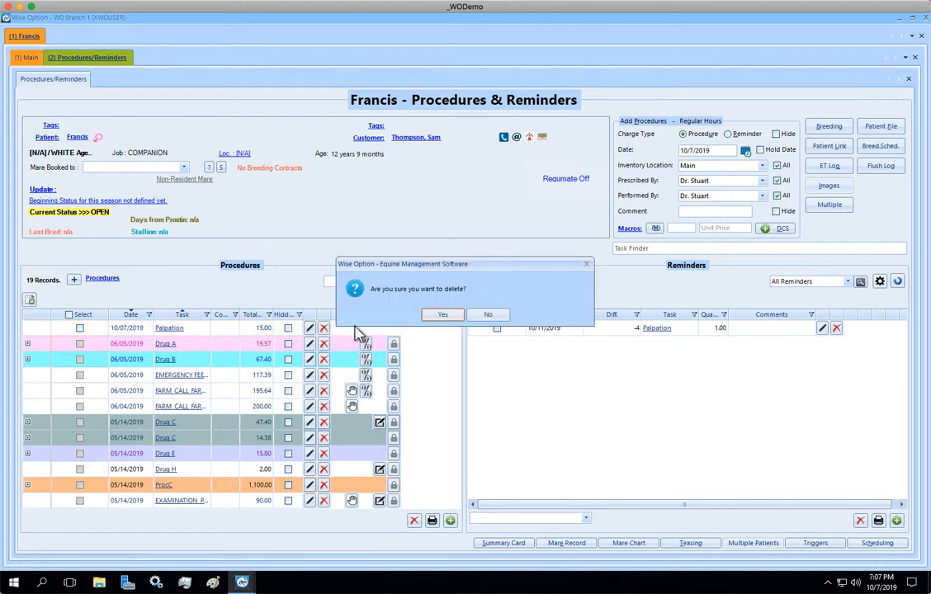
left_click(444, 315)
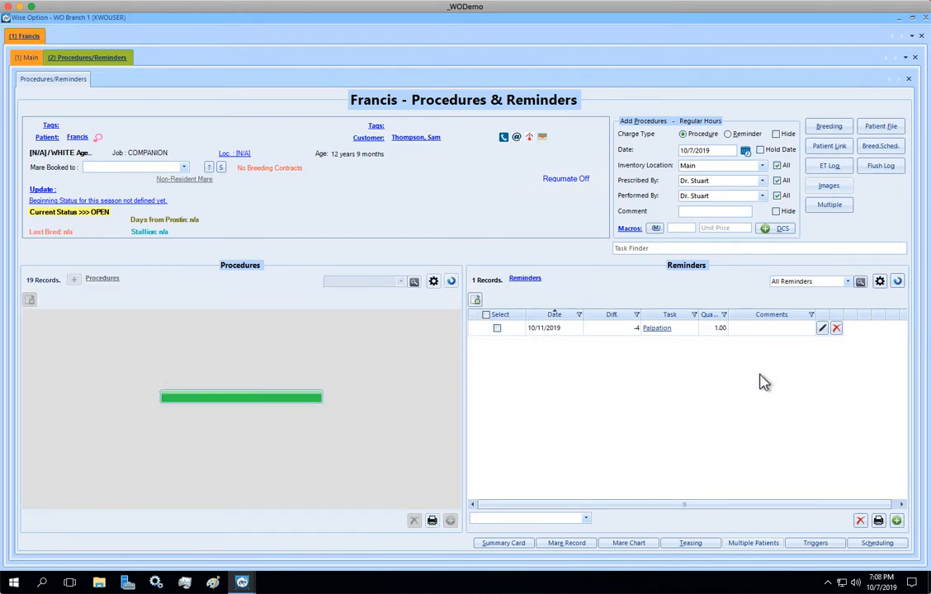
left_click(837, 330)
left_click(431, 318)
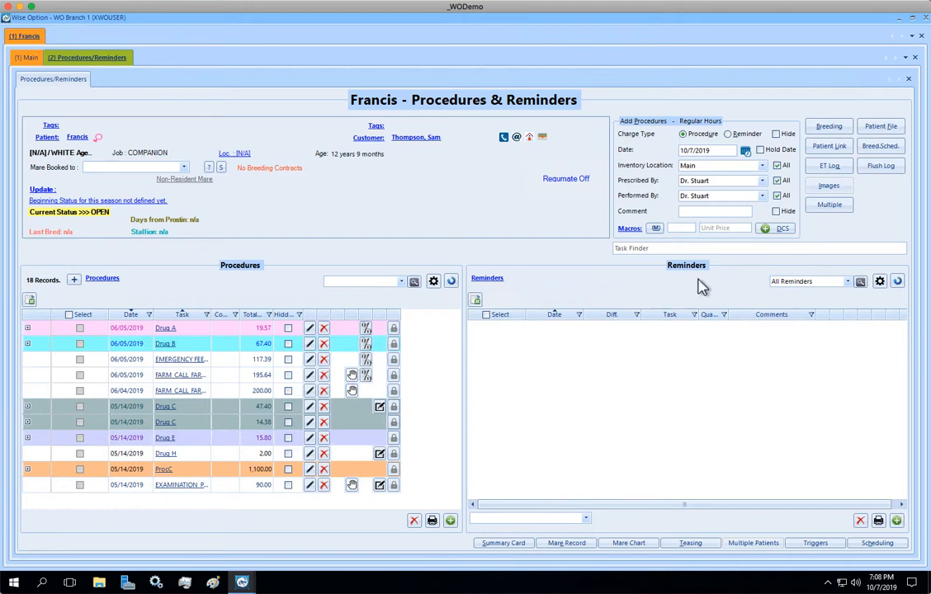
Find the Palpation task and save it as a macro named pp, without submitting the task quantity
left_click(723, 249)
type("palp")
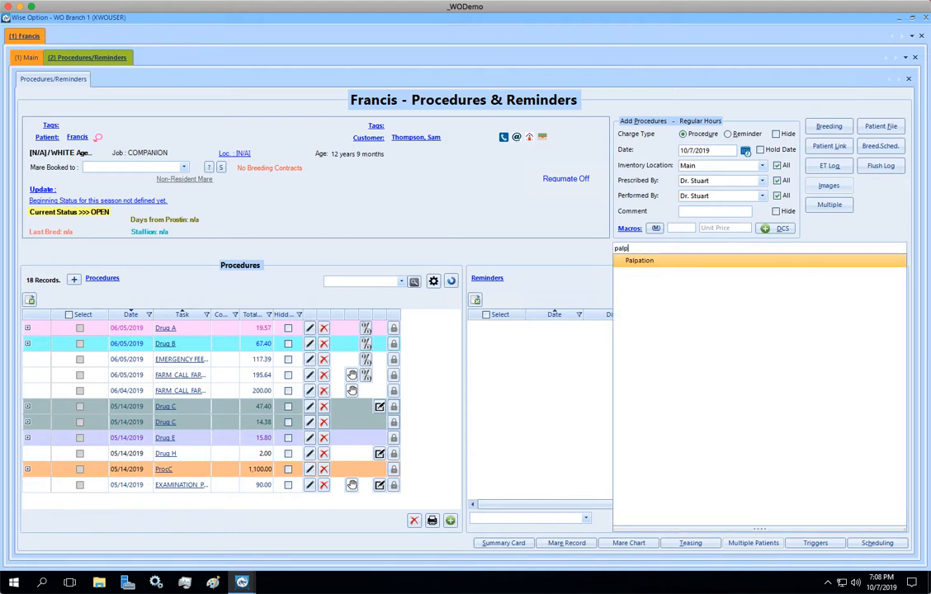
left_click(647, 270)
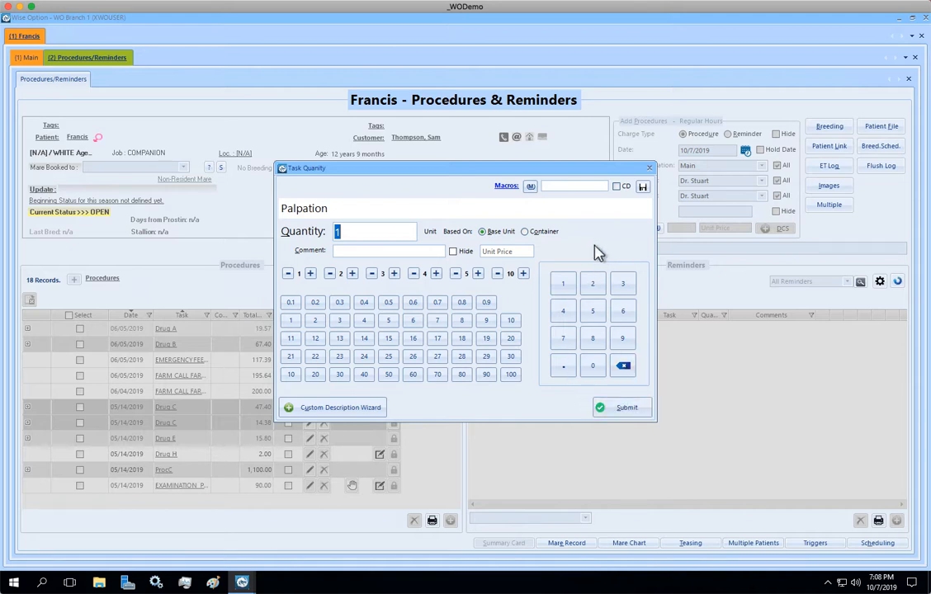
left_click(579, 184)
type("palp")
key("BackSpace")
key("BackSpace")
key("BackSpace")
key("BackSpace")
type("pp")
left_click(643, 186)
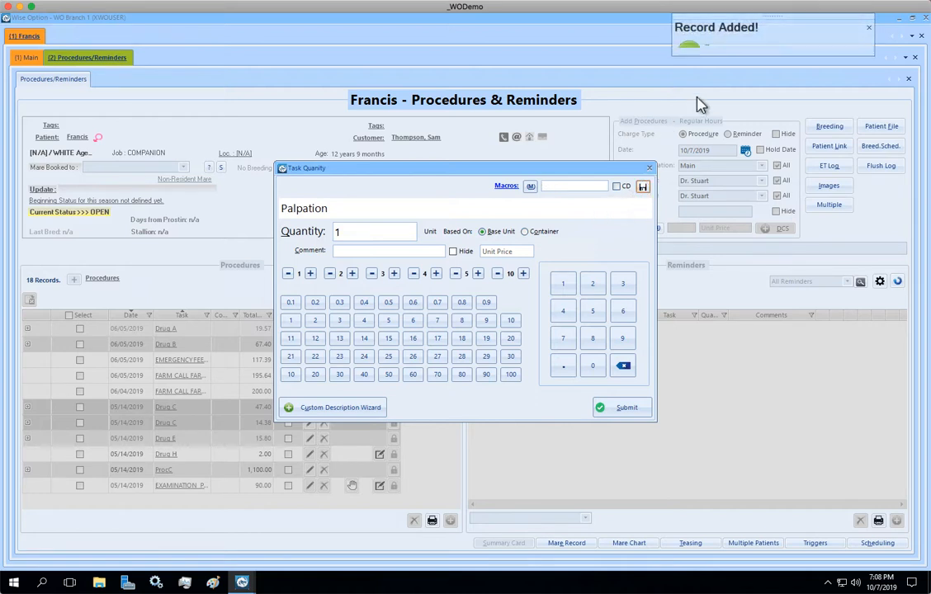
left_click(650, 168)
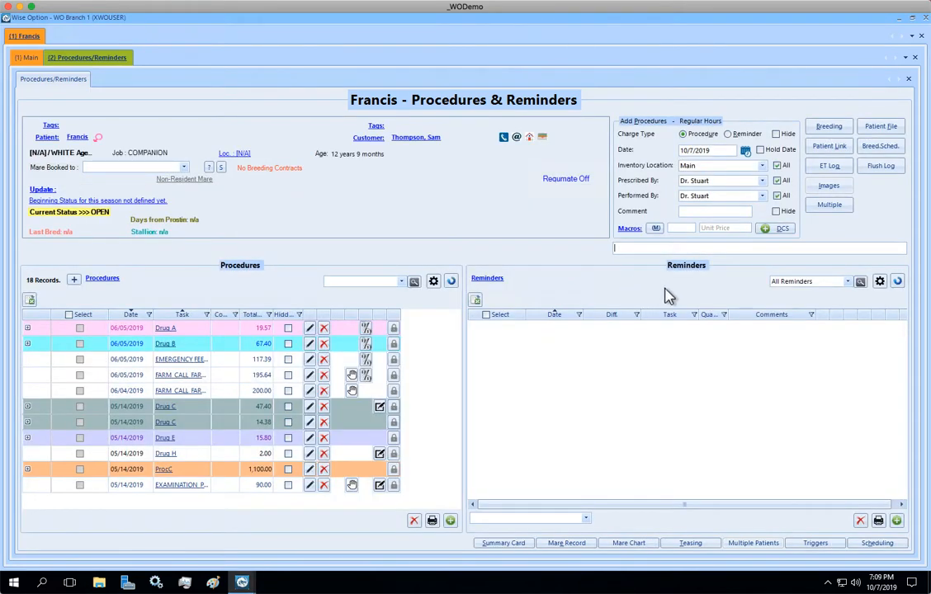
Add a Palpation procedure to the patient by running the pp macro
left_click(680, 229)
type("pp")
key("Return")
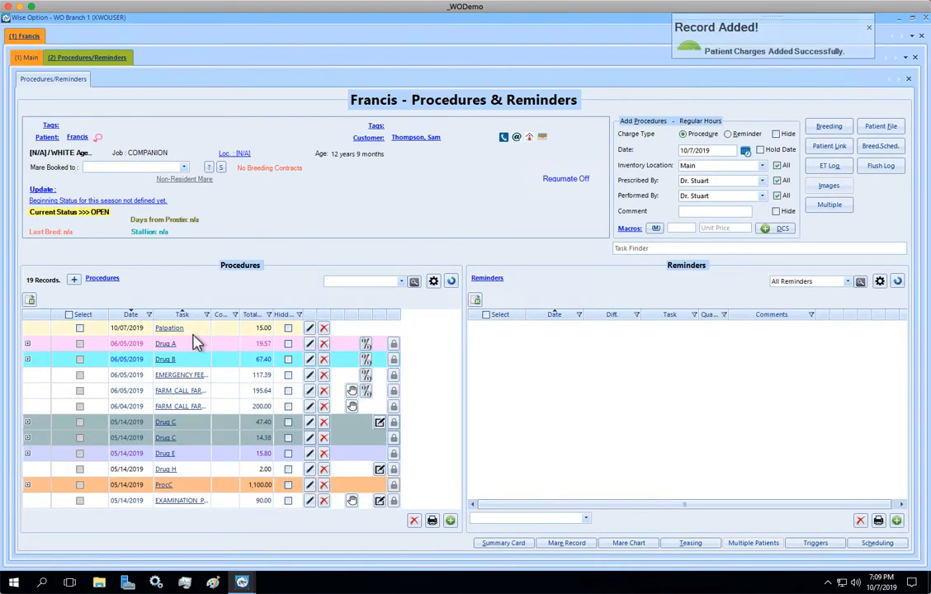
Add a Palpation reminder dated 10/10/2019 using the pp macro
left_click(729, 135)
left_click(746, 151)
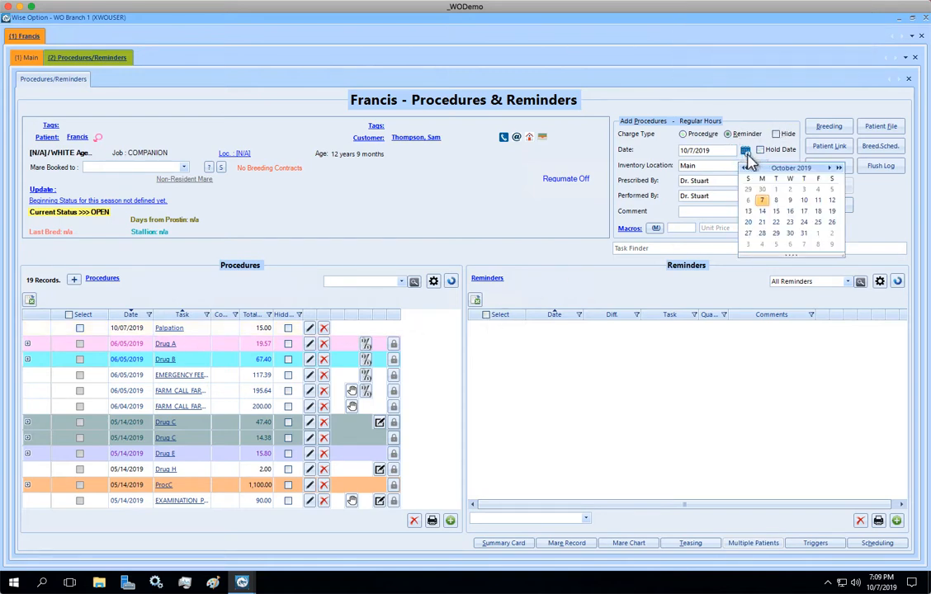
left_click(803, 201)
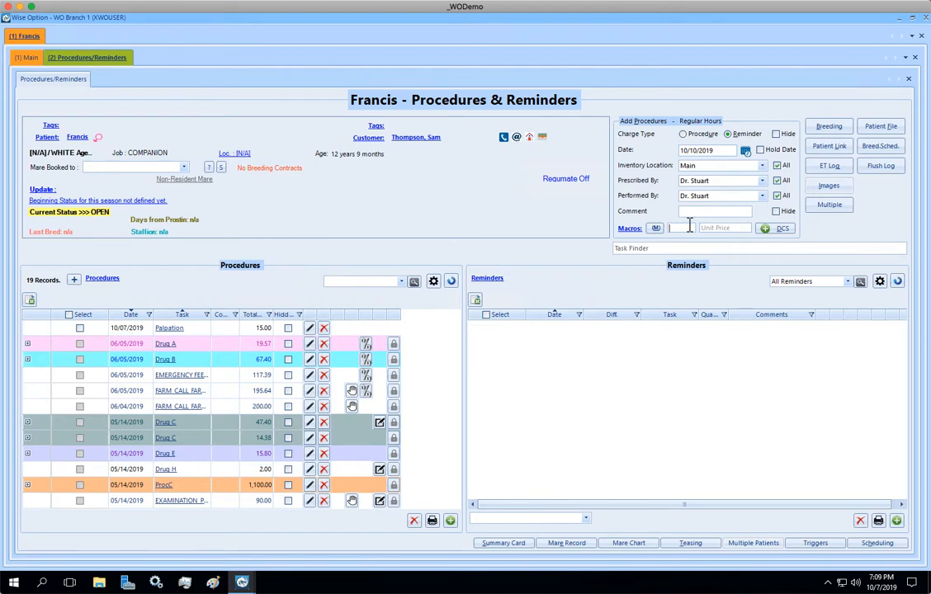
type("pp")
key("Return")
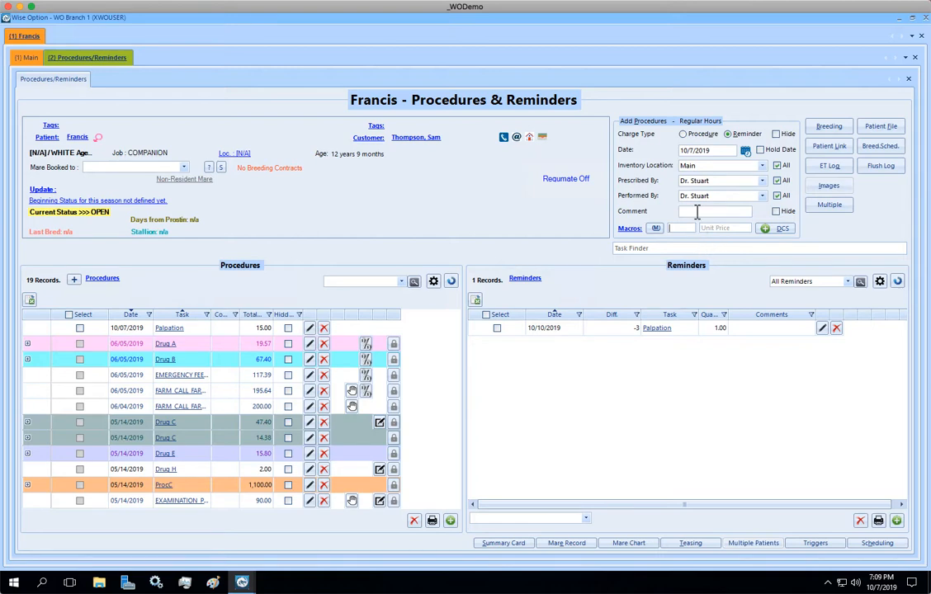
Delete the 10/07/2019 Palpation procedure and the 10/10/2019 Palpation reminder
left_click(324, 328)
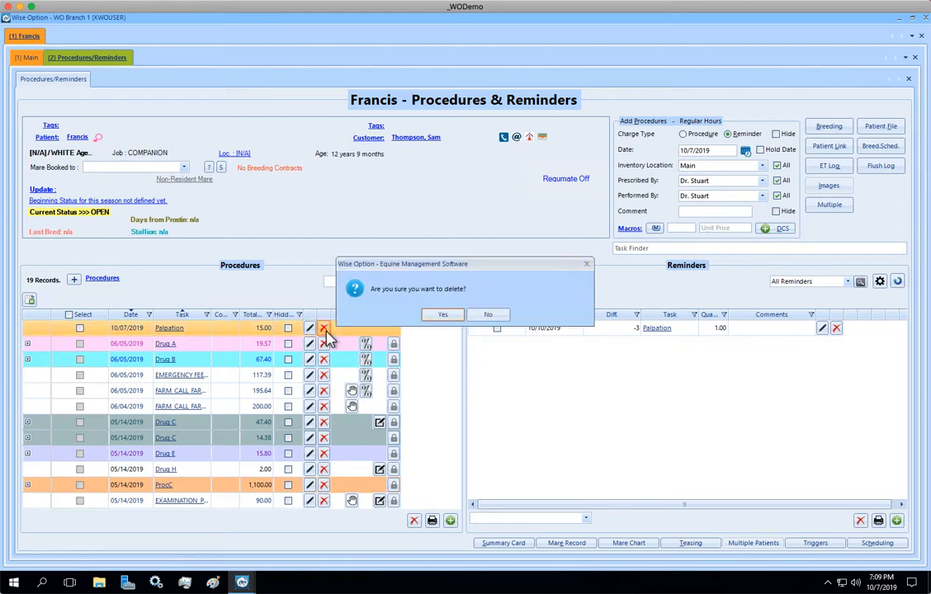
left_click(443, 315)
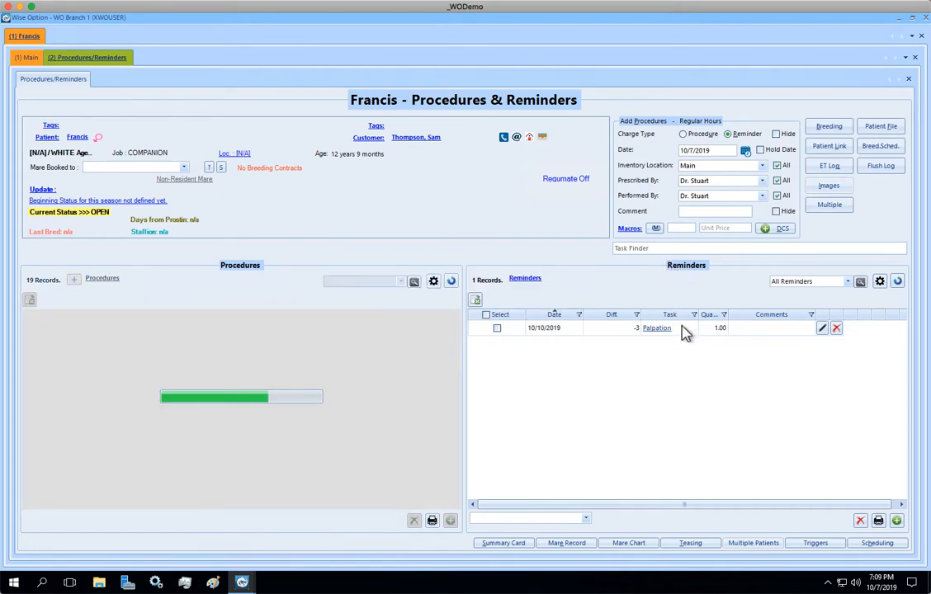
left_click(836, 328)
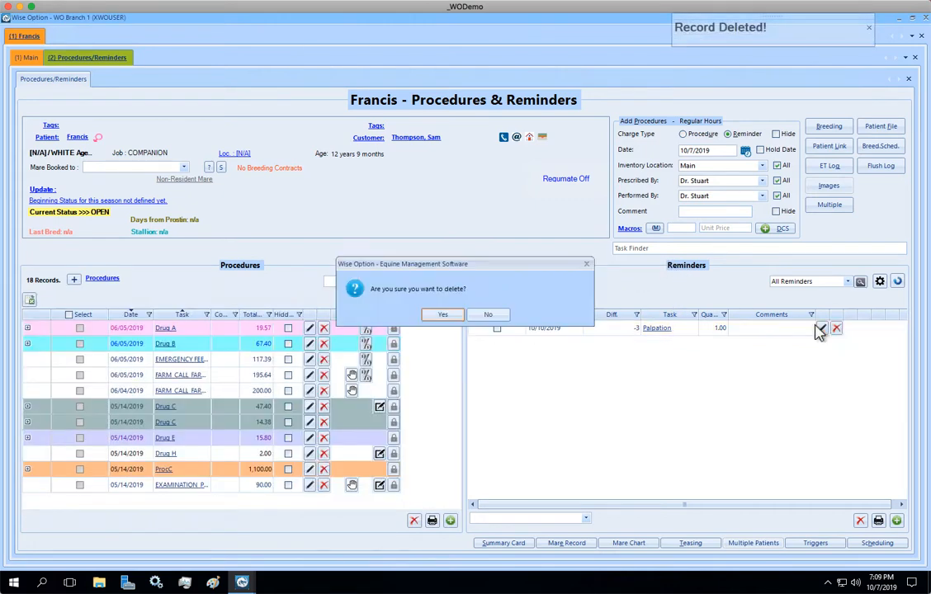
left_click(442, 315)
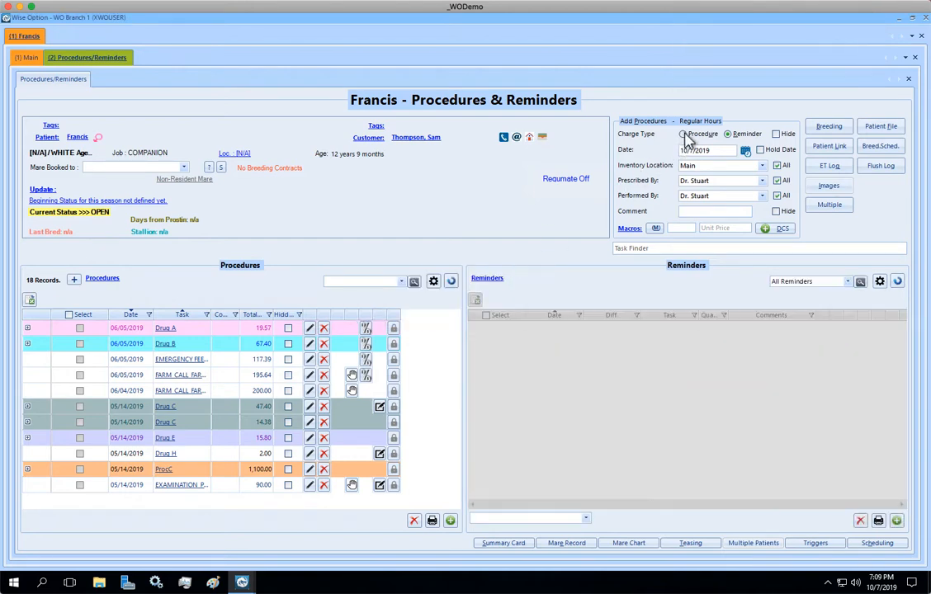
Add a Palpation procedure with the pp macro, using the comment Test and a unit price of 25
left_click(683, 135)
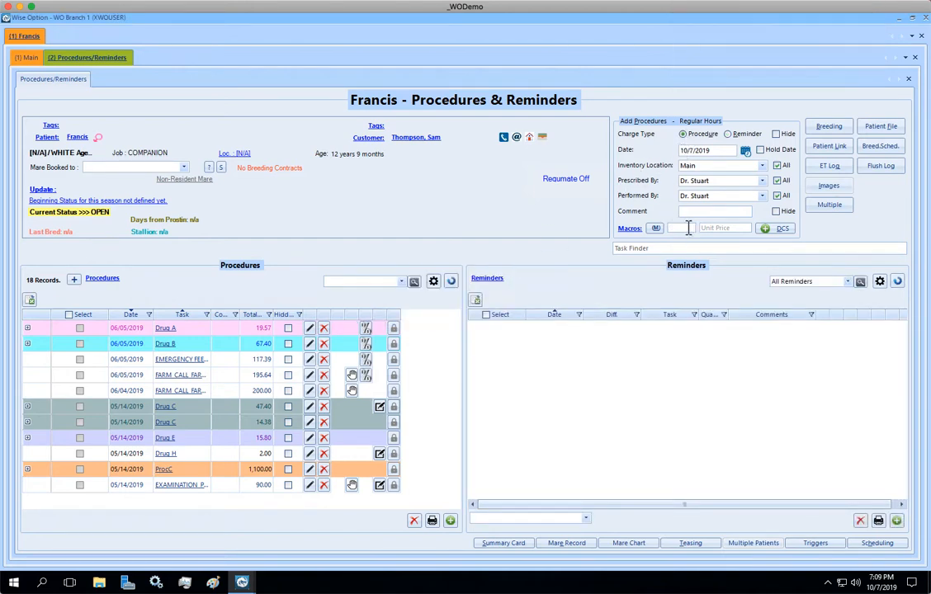
left_click(698, 210)
type("Test")
key("Tab")
key("Tab")
key("Tab")
type("pp")
key("Tab")
type("25")
key("Return")
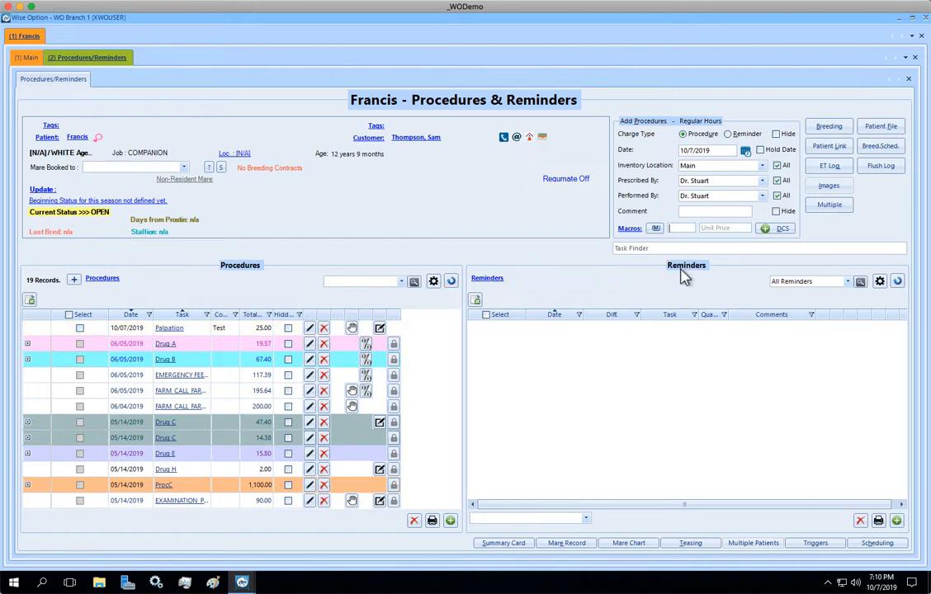
Add another Palpation procedure with the pp macro at a unit price of 50
type("pp")
key("Tab")
type("50")
key("Return")
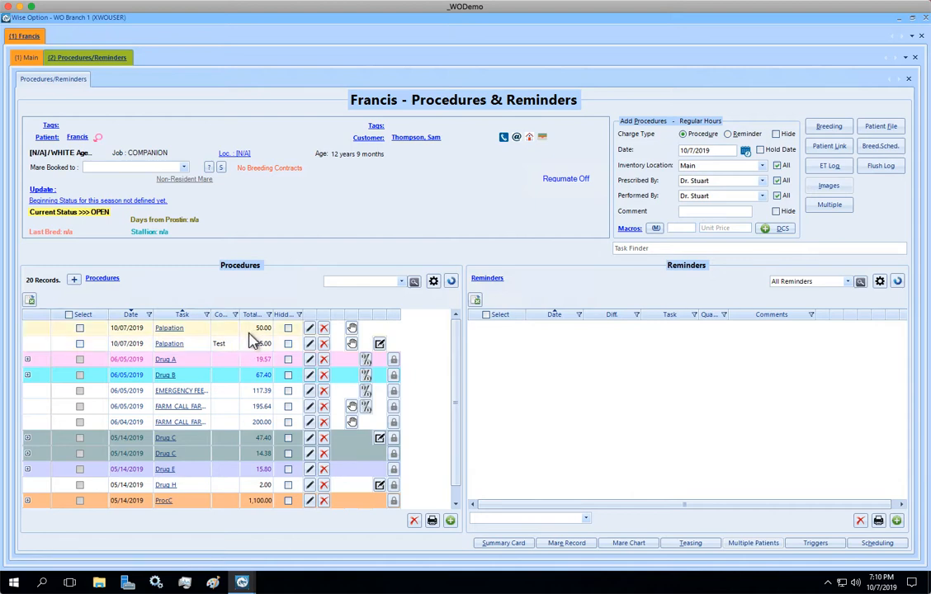
Select both 10/07/2019 Palpation procedures and delete them together
left_click(79, 327)
left_click(80, 343)
left_click(413, 520)
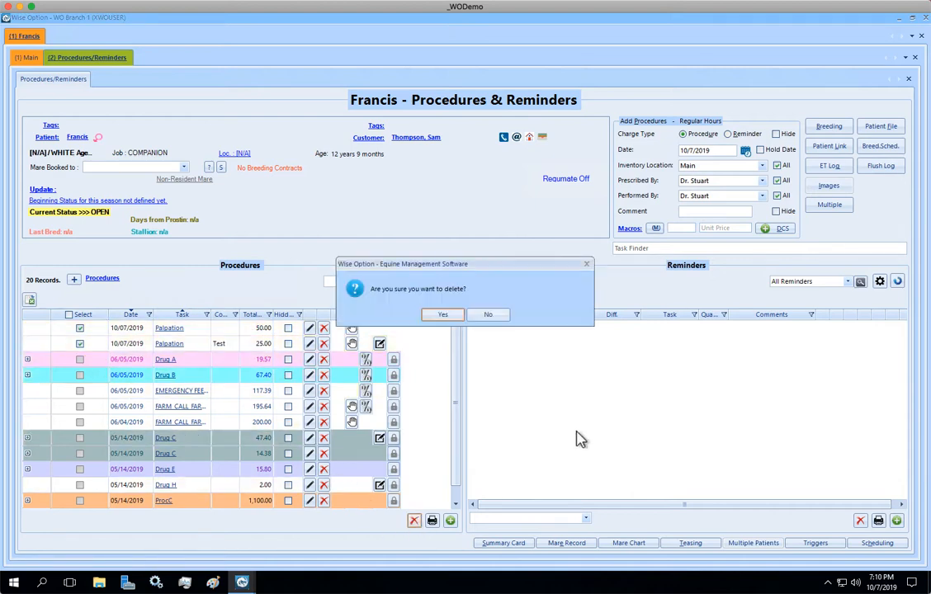
left_click(452, 315)
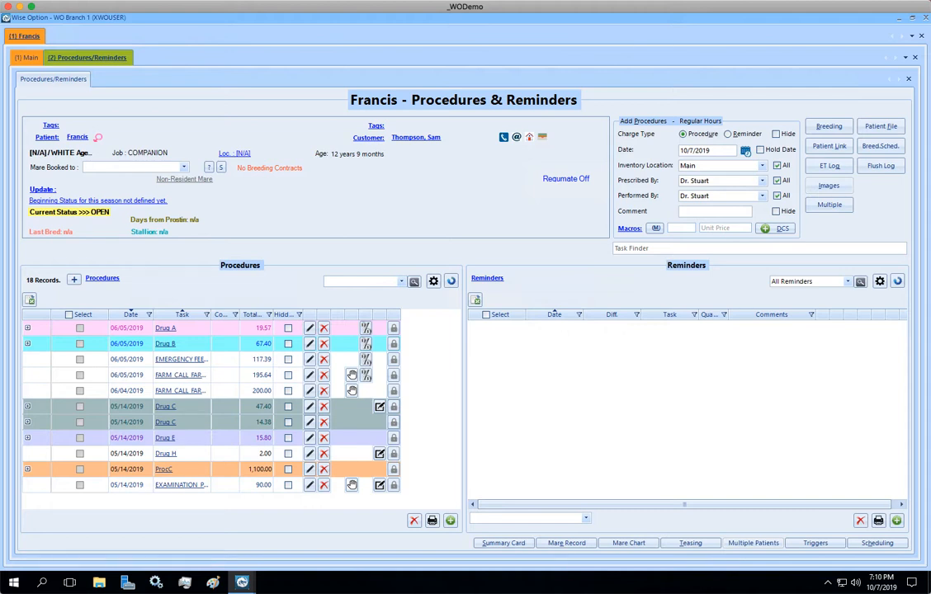
Delete the pp macro from the saved macros and try to add a procedure with pp
left_click(629, 231)
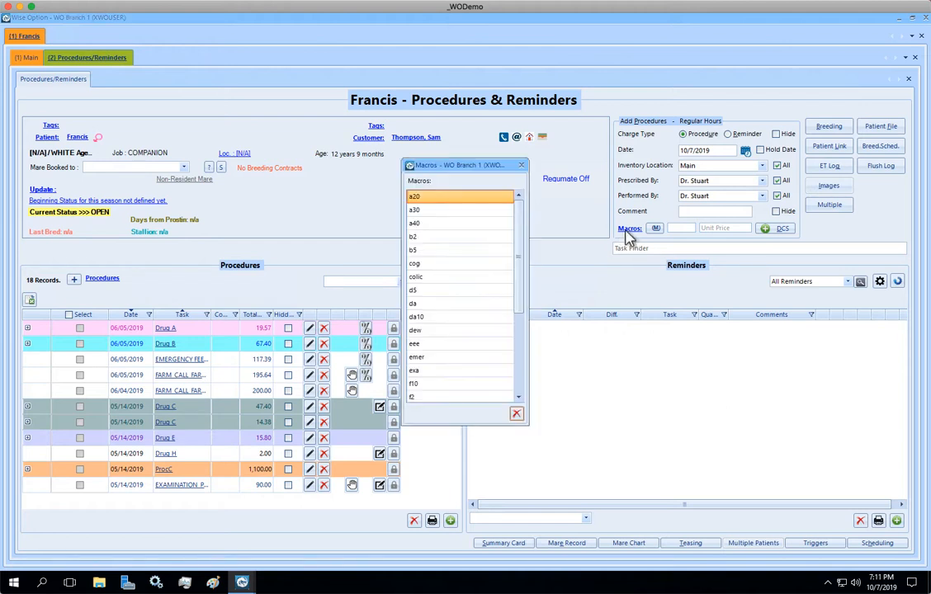
mouse_move(519, 201)
left_mouse_down()
mouse_move(522, 316)
mouse_move(530, 210)
left_mouse_up()
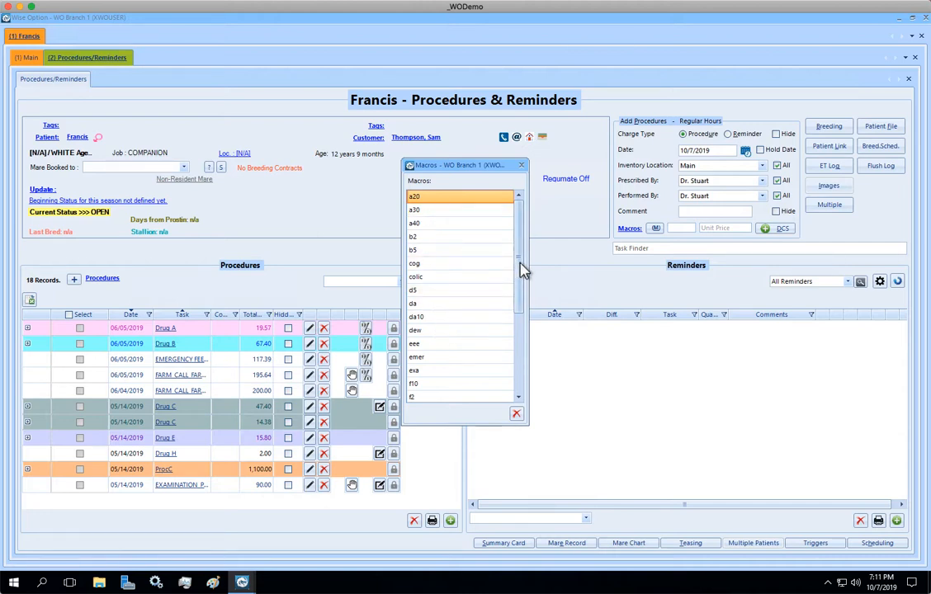
left_click_drag(523, 268, 526, 397)
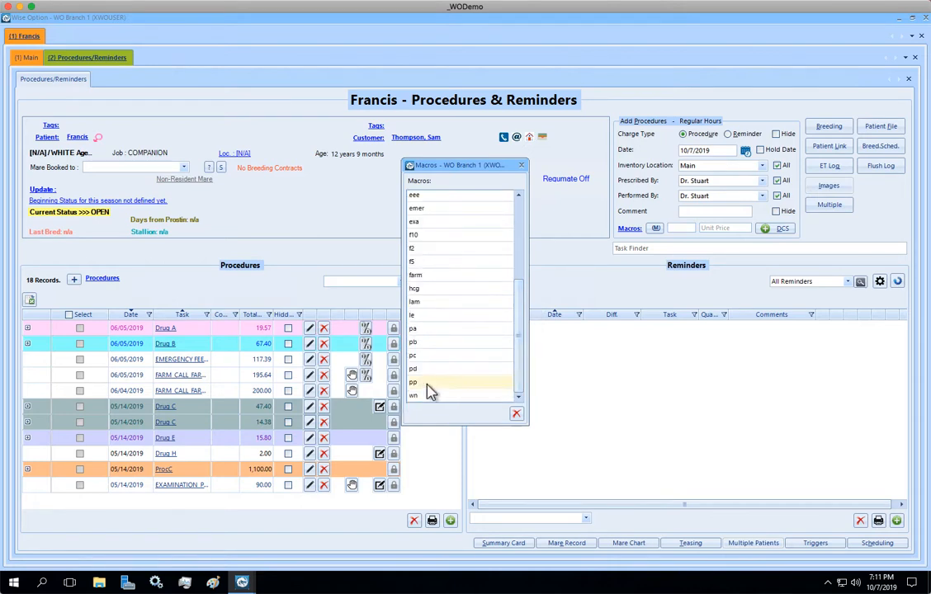
left_click(428, 383)
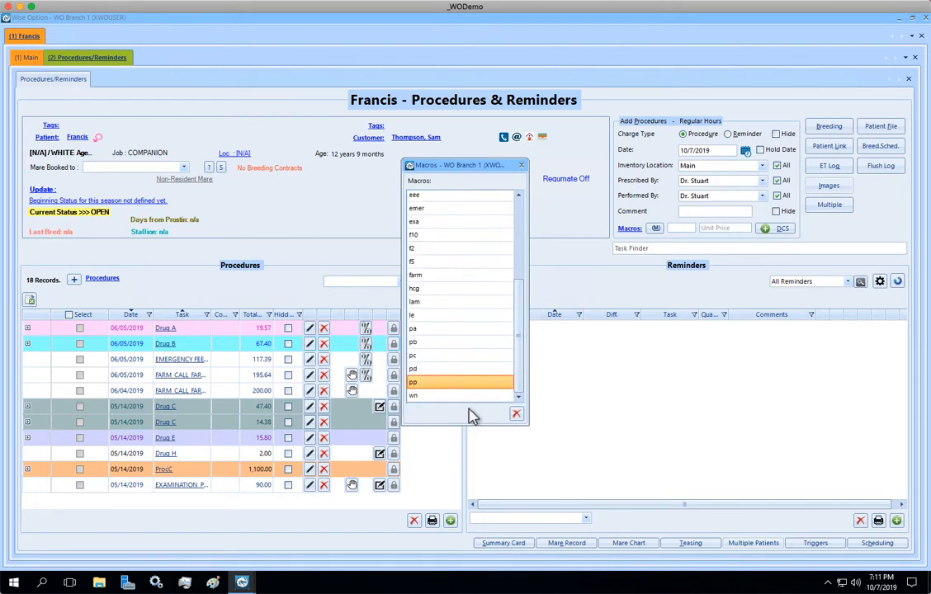
left_click(517, 413)
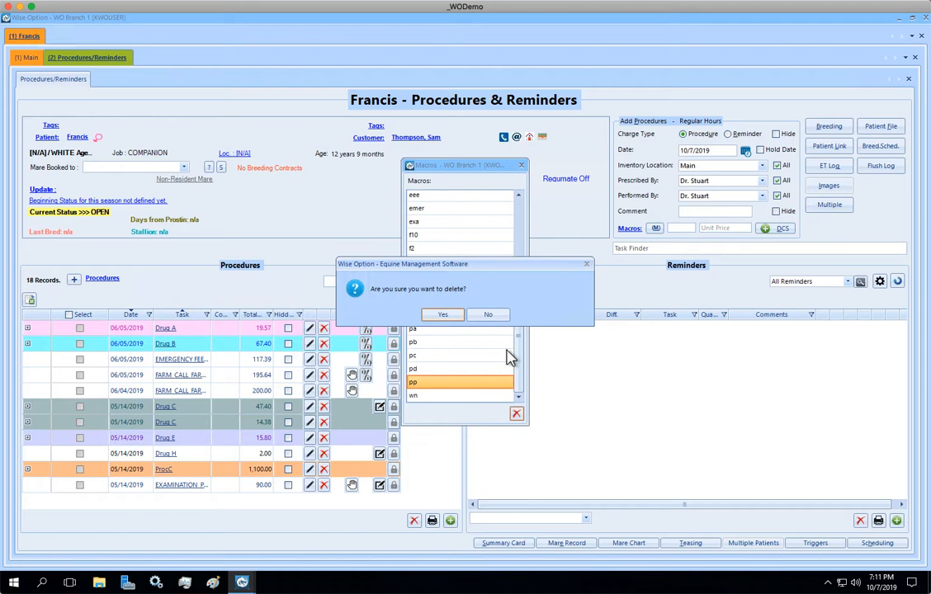
left_click(446, 316)
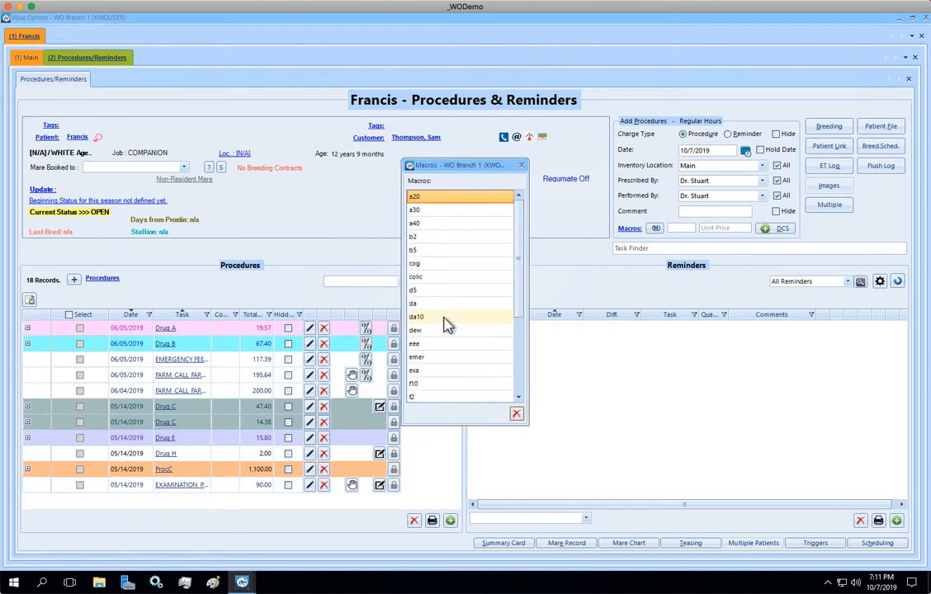
left_click(521, 165)
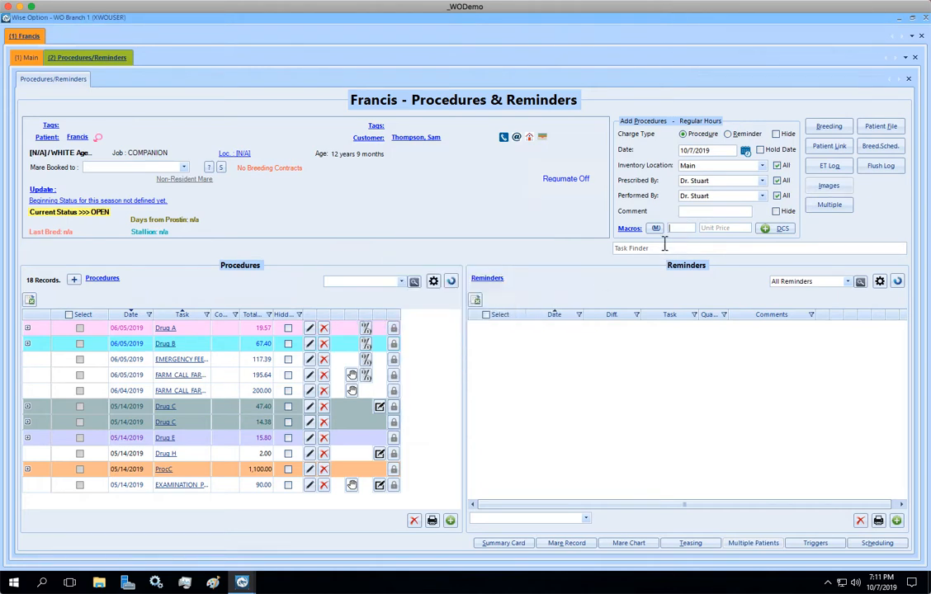
key("Return")
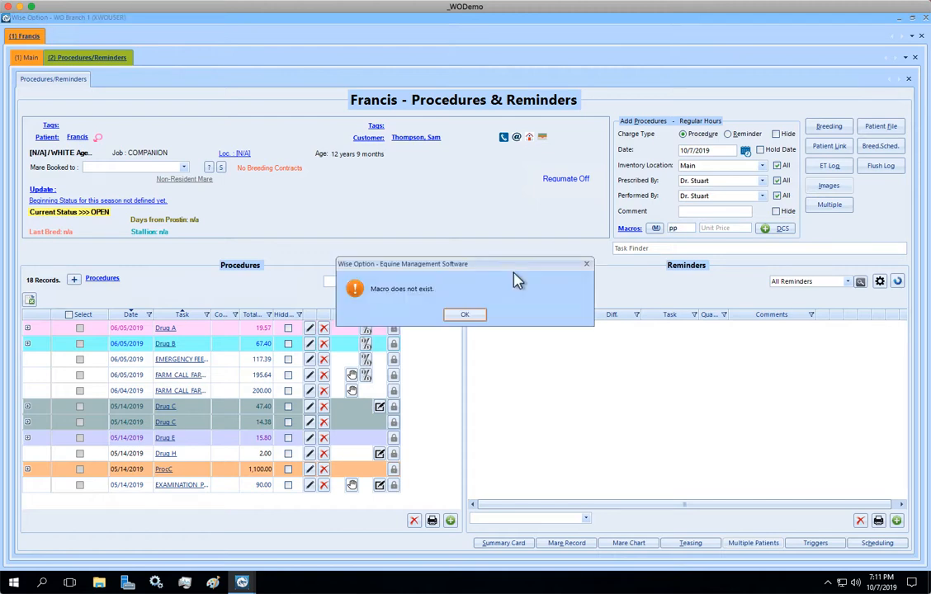
left_click(468, 314)
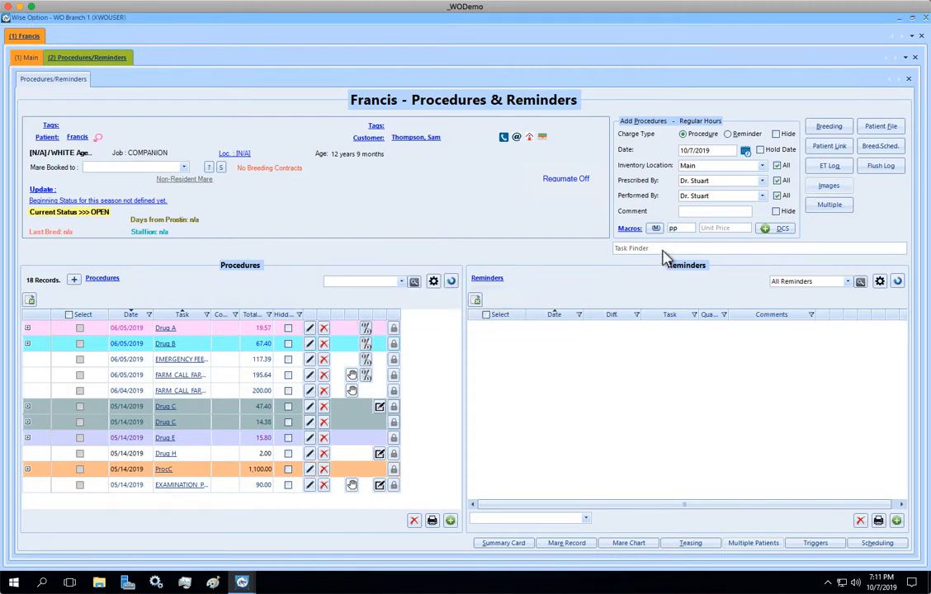